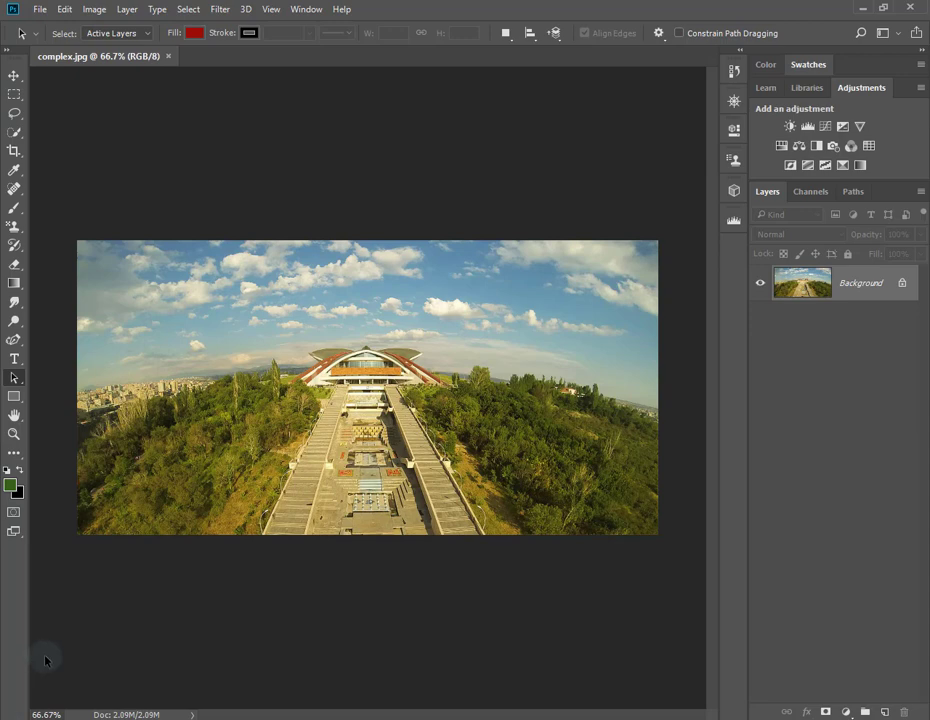
Step: Open Shadows/Highlights, previewing Amount 35%, Tone 50%, Radius 30 px, and shift the dialog aside
{"action": "left_click", "coordinate": [90, 10]}
{"action": "mouse_move", "coordinate": [116, 46]}
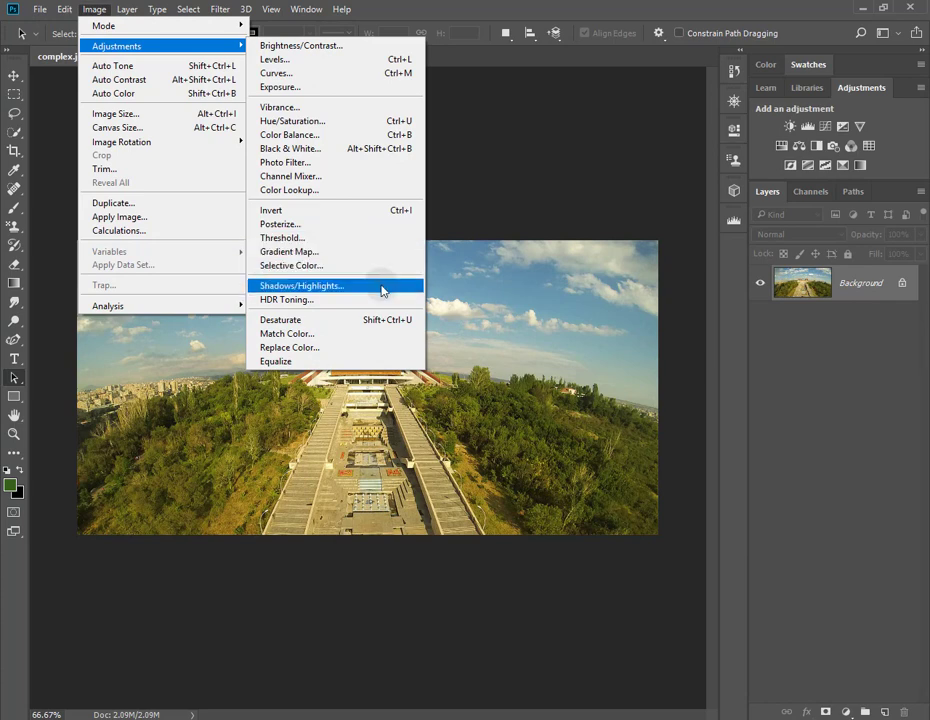
{"action": "left_click", "coordinate": [383, 289]}
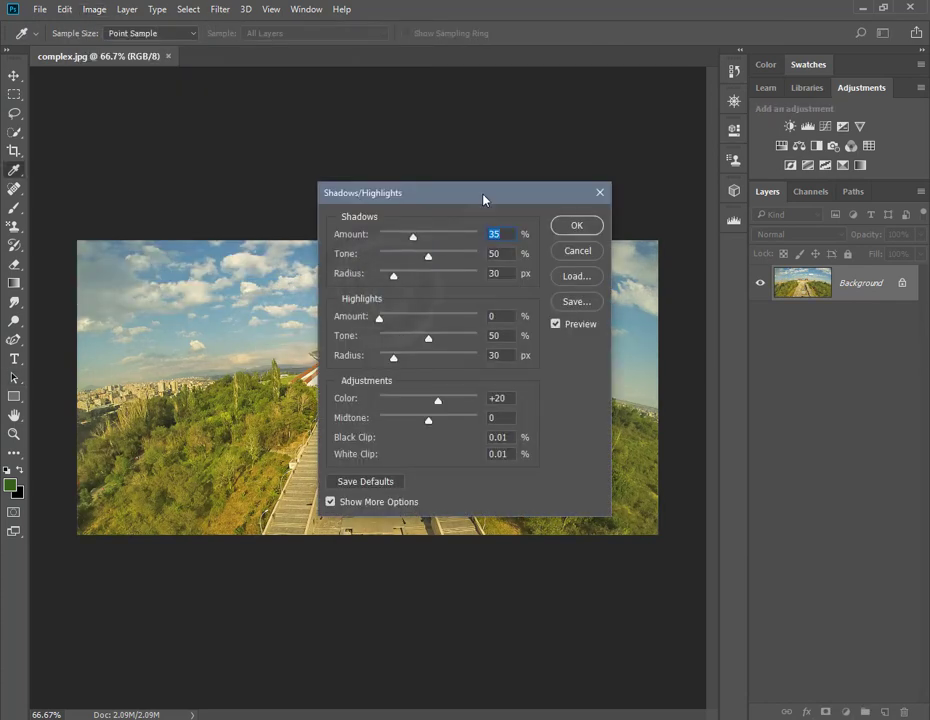
{"action": "left_click_drag", "start_coordinate": [484, 197], "coordinate": [474, 211]}
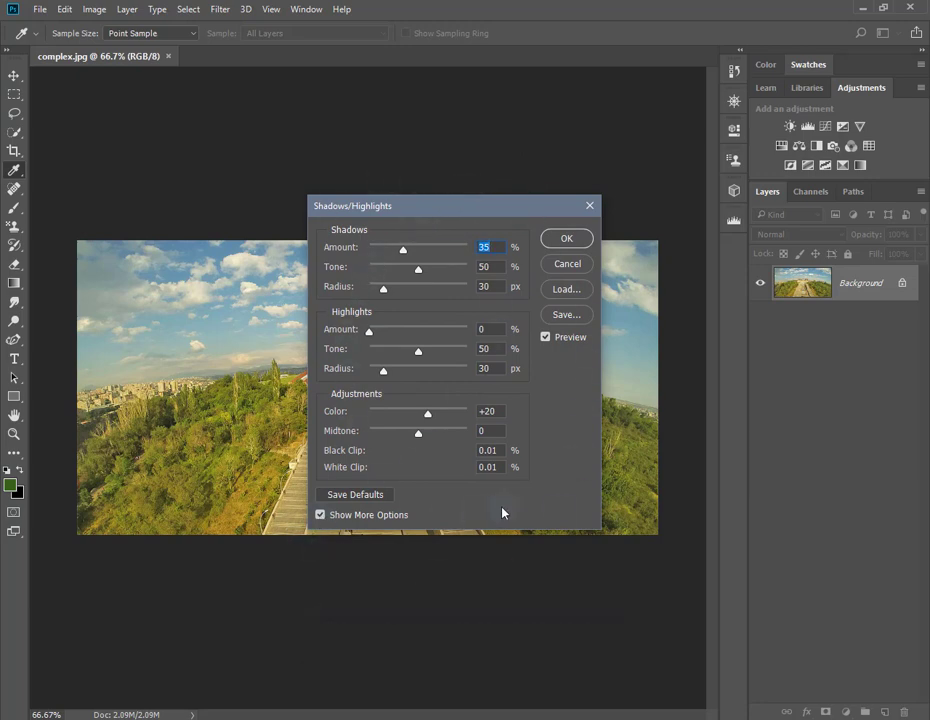
Step: Set Highlights Amount to 16% with Shadows at 35%, keeping the extra options shown
{"action": "left_click", "coordinate": [320, 517]}
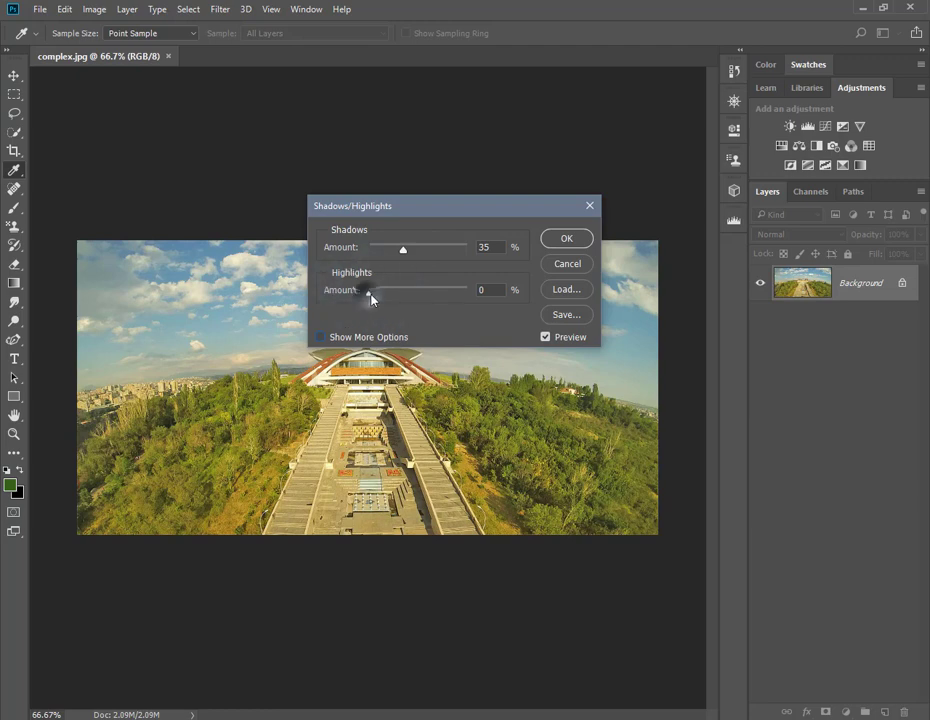
{"action": "mouse_move", "coordinate": [368, 291]}
{"action": "left_mouse_down"}
{"action": "mouse_move", "coordinate": [469, 291]}
{"action": "mouse_move", "coordinate": [385, 296]}
{"action": "left_mouse_up"}
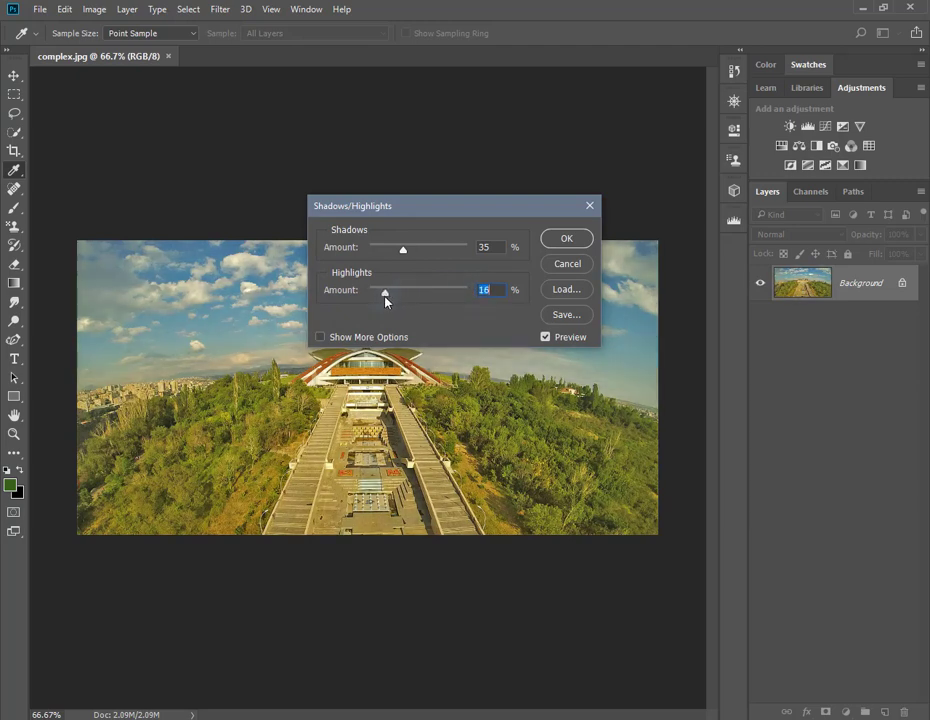
{"action": "left_click", "coordinate": [340, 337]}
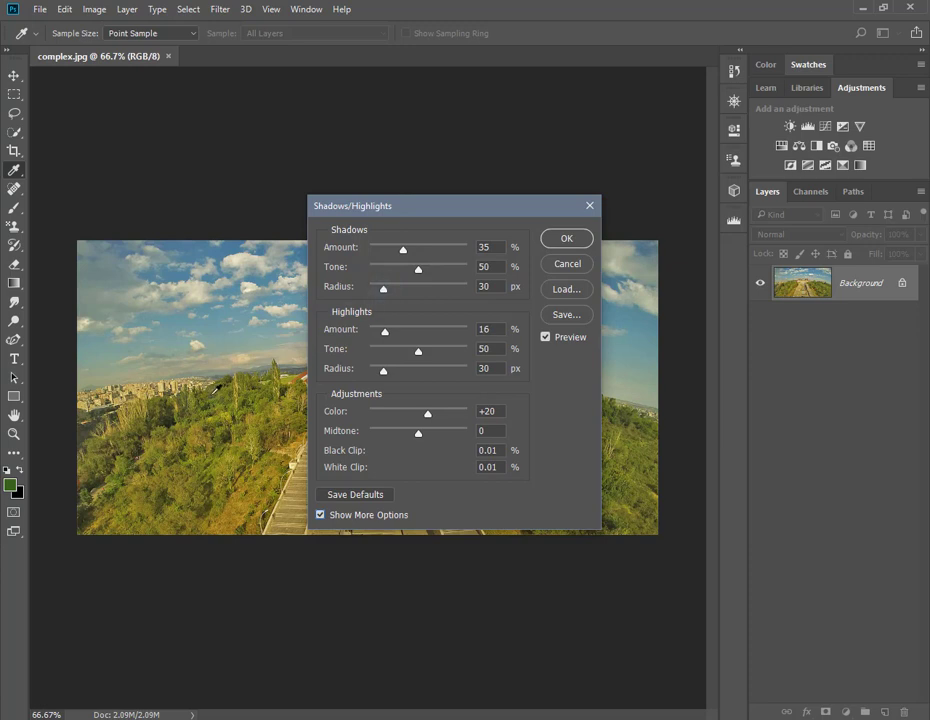
Step: Lower Shadows Amount to 13% and widen Shadows Radius to 51 px, then close the dialog
{"action": "left_click", "coordinate": [170, 413]}
{"action": "left_click", "coordinate": [216, 329]}
{"action": "mouse_move", "coordinate": [404, 249]}
{"action": "left_mouse_down"}
{"action": "mouse_move", "coordinate": [418, 254]}
{"action": "mouse_move", "coordinate": [382, 257]}
{"action": "left_mouse_up"}
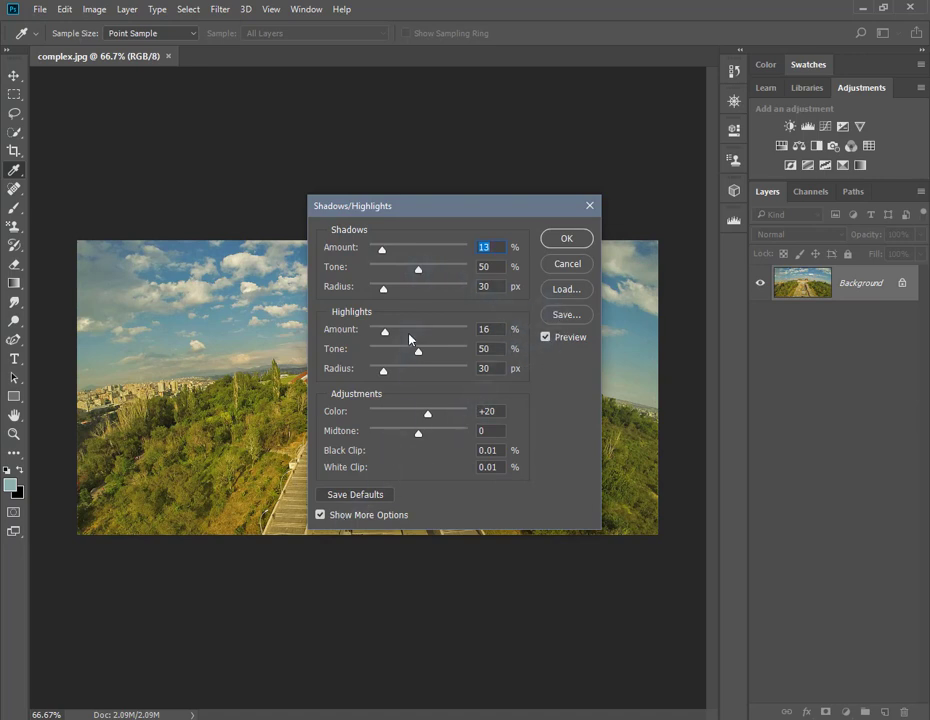
{"action": "left_click_drag", "start_coordinate": [383, 288], "coordinate": [396, 293]}
{"action": "left_click", "coordinate": [567, 265]}
Step: Reopen Shadows/Highlights and reset to defaults: Shadows 35%, Radius 30 px, Highlights 0%
{"action": "left_click", "coordinate": [93, 10]}
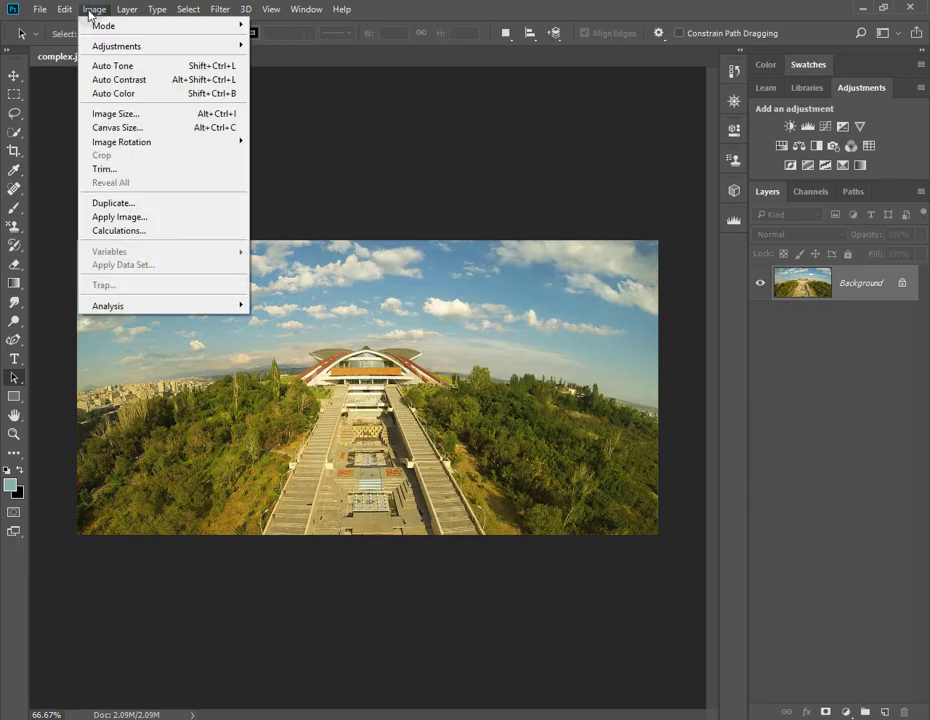
{"action": "mouse_move", "coordinate": [117, 46]}
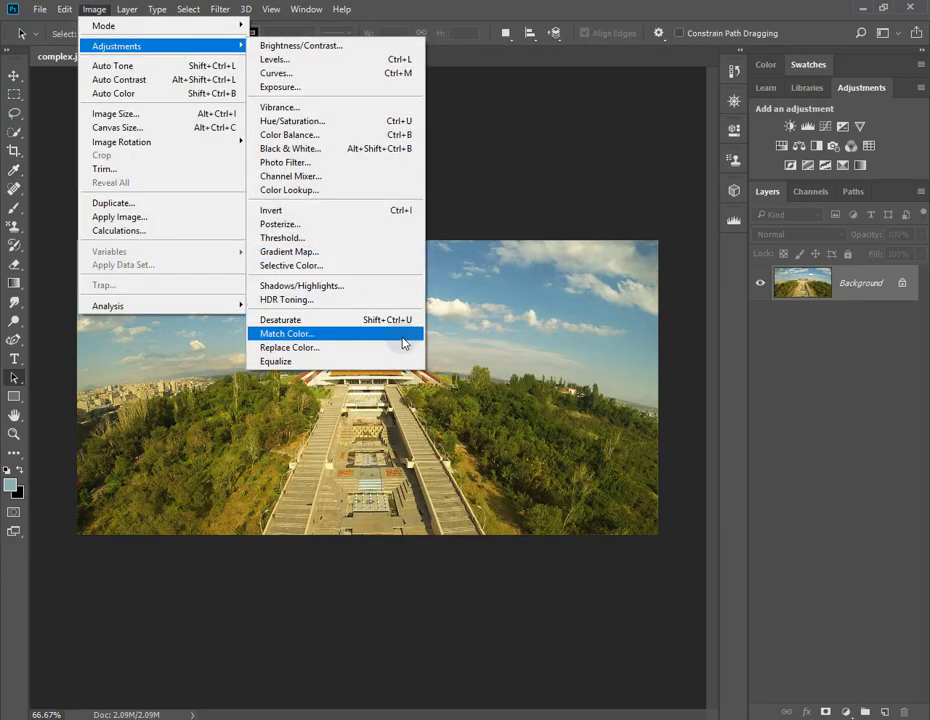
{"action": "left_click", "coordinate": [399, 287]}
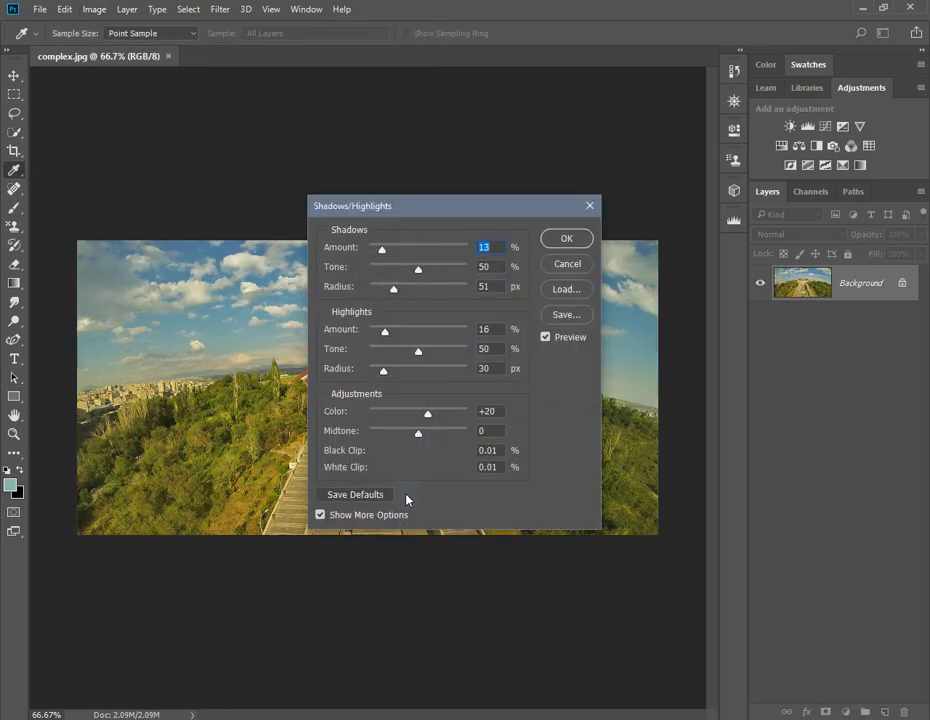
{"action": "key", "text": "shift"}
{"action": "left_click", "coordinate": [357, 495]}
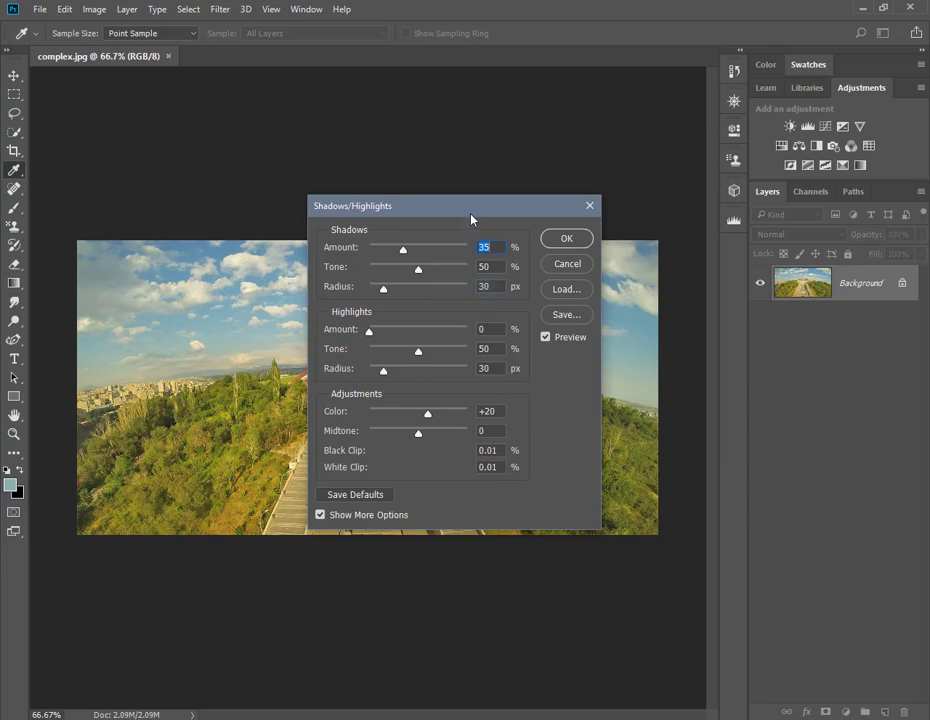
Step: Move the dialog off the building and set Shadows Amount 21% and Tone 30%
{"action": "left_click_drag", "start_coordinate": [476, 210], "coordinate": [610, 198]}
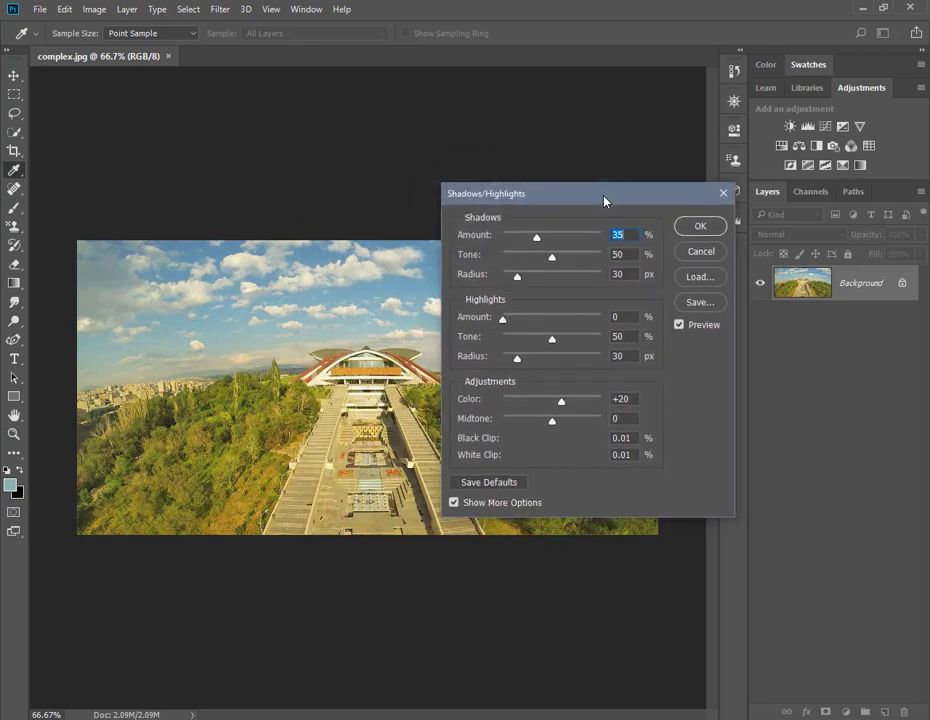
{"action": "left_click_drag", "start_coordinate": [572, 197], "coordinate": [543, 182]}
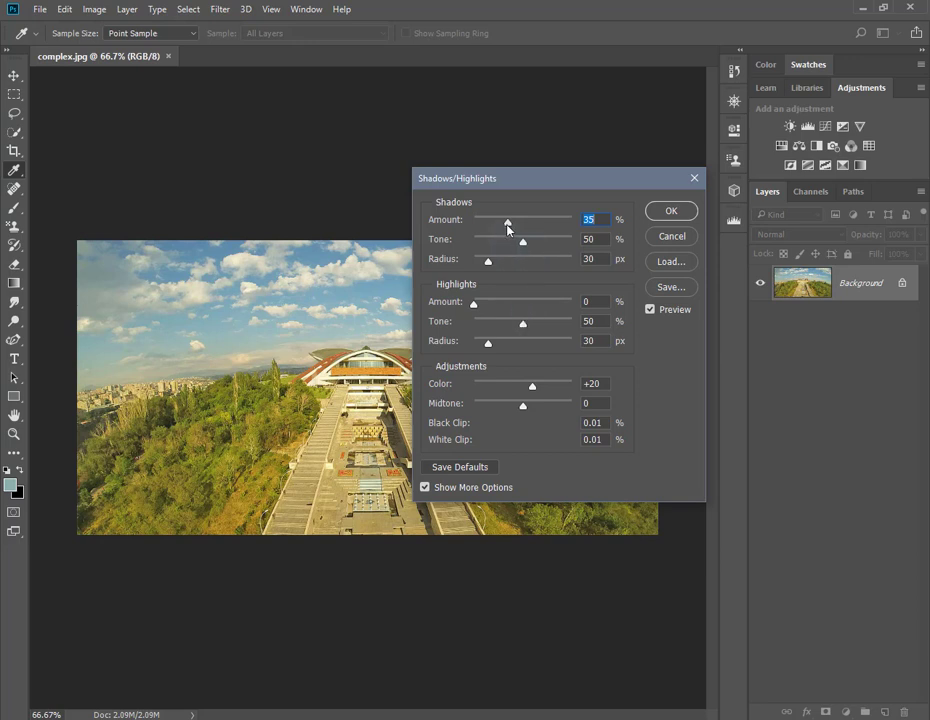
{"action": "mouse_move", "coordinate": [508, 222]}
{"action": "left_mouse_down"}
{"action": "mouse_move", "coordinate": [527, 222]}
{"action": "mouse_move", "coordinate": [505, 222]}
{"action": "left_mouse_up"}
{"action": "mouse_move", "coordinate": [500, 227]}
{"action": "left_mouse_down"}
{"action": "mouse_move", "coordinate": [517, 247]}
{"action": "mouse_move", "coordinate": [503, 246]}
{"action": "left_mouse_up"}
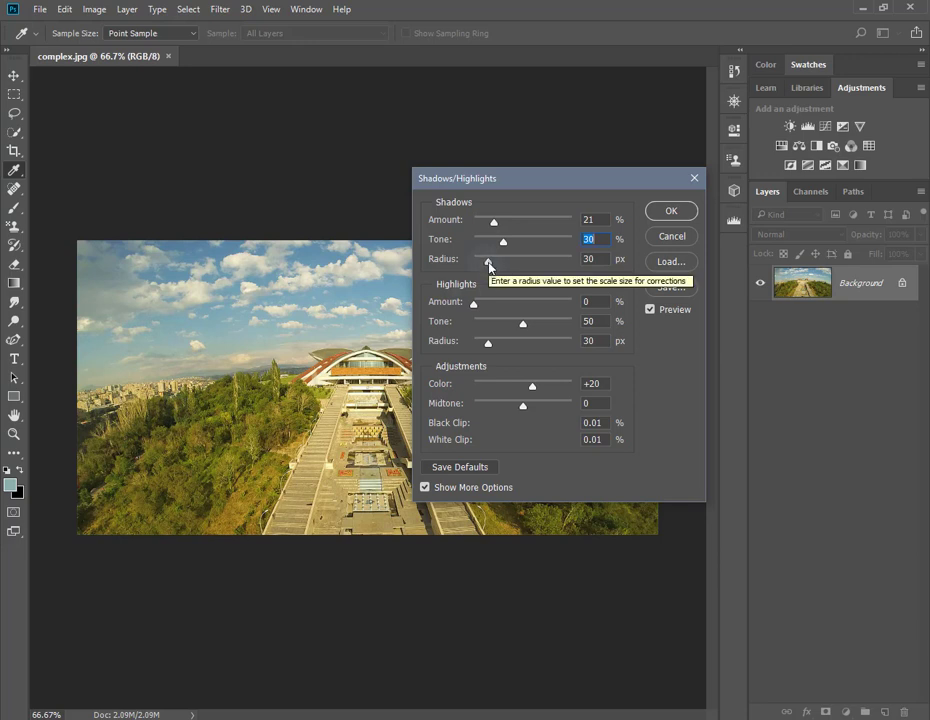
Step: Set Shadows Radius 82 px, Highlights Amount 16%, Tone 49%, Radius 100 px, and Color +100
{"action": "left_click_drag", "start_coordinate": [489, 262], "coordinate": [513, 264]}
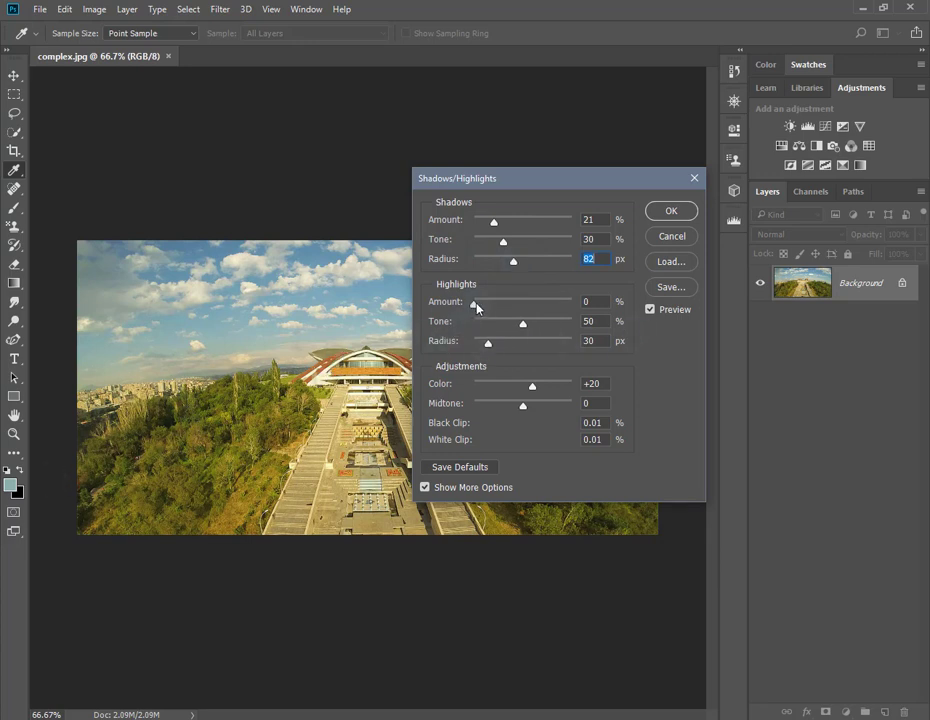
{"action": "left_click_drag", "start_coordinate": [475, 304], "coordinate": [484, 304]}
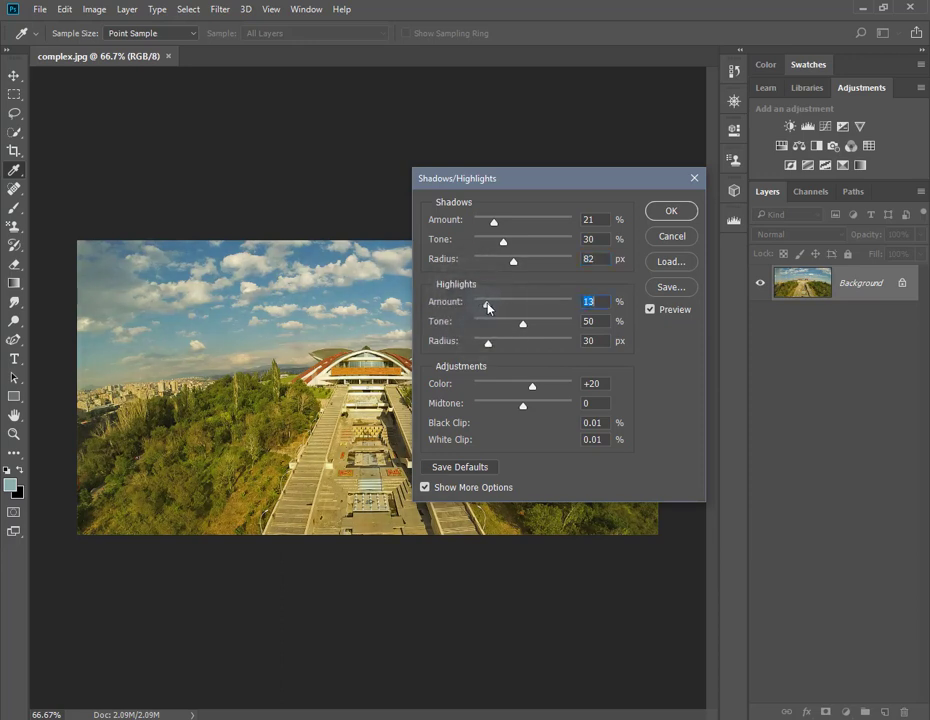
{"action": "left_click_drag", "start_coordinate": [488, 308], "coordinate": [489, 306]}
{"action": "mouse_move", "coordinate": [524, 326]}
{"action": "left_mouse_down"}
{"action": "mouse_move", "coordinate": [495, 331]}
{"action": "mouse_move", "coordinate": [548, 326]}
{"action": "mouse_move", "coordinate": [522, 328]}
{"action": "mouse_move", "coordinate": [524, 347]}
{"action": "left_mouse_up"}
{"action": "left_click_drag", "start_coordinate": [545, 345], "coordinate": [522, 348]}
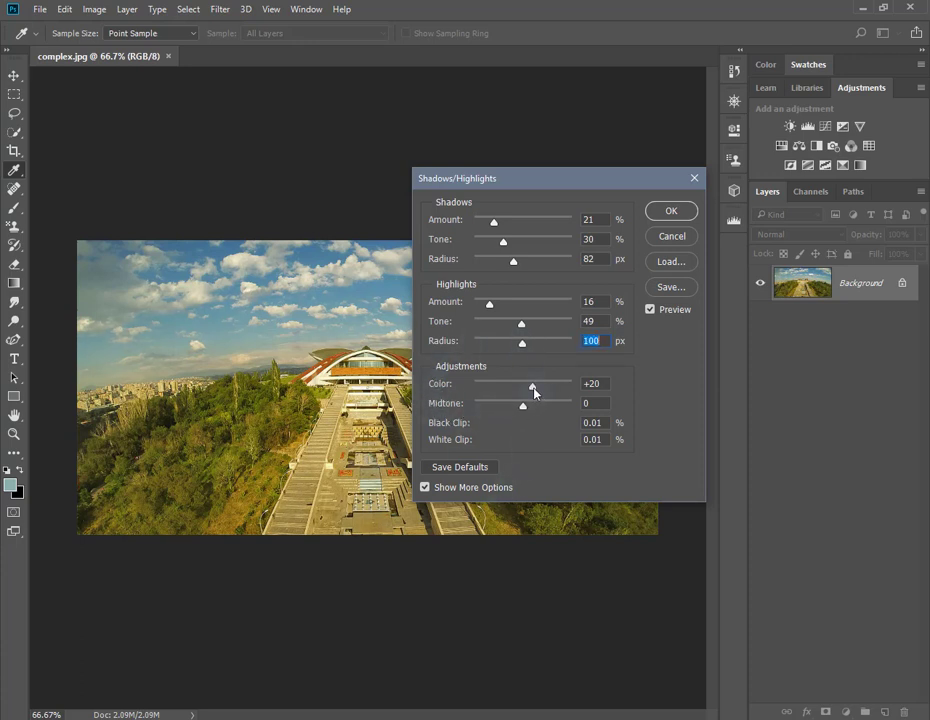
{"action": "mouse_move", "coordinate": [536, 394]}
{"action": "left_mouse_down"}
{"action": "mouse_move", "coordinate": [489, 393]}
{"action": "mouse_move", "coordinate": [587, 388]}
{"action": "left_mouse_up"}
Step: Ease Color to +45, set White Clip 0.029%, Black Clip 0.057% and Midtone +19
{"action": "mouse_move", "coordinate": [573, 390]}
{"action": "left_mouse_down"}
{"action": "mouse_move", "coordinate": [479, 416]}
{"action": "mouse_move", "coordinate": [534, 411]}
{"action": "left_mouse_up"}
{"action": "mouse_move", "coordinate": [455, 448]}
{"action": "left_mouse_down"}
{"action": "mouse_move", "coordinate": [473, 442]}
{"action": "mouse_move", "coordinate": [412, 446]}
{"action": "mouse_move", "coordinate": [486, 428]}
{"action": "left_mouse_up"}
{"action": "key", "text": "shift+Tab"}
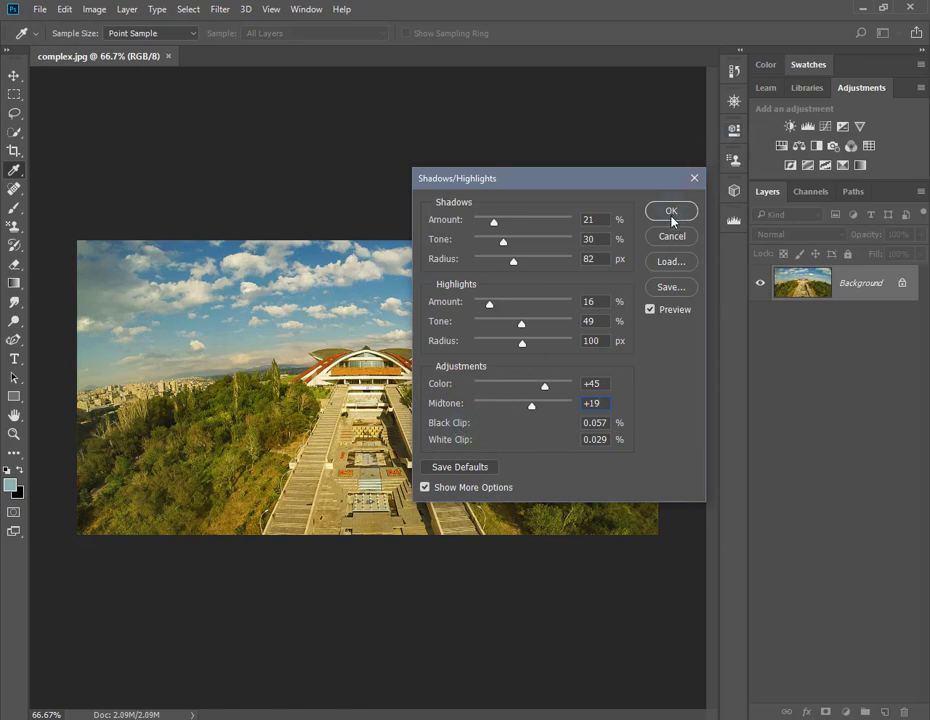
Step: Open and cancel the preset Save and Load dialogs, then commit the Shadows/Highlights adjustment
{"action": "left_click", "coordinate": [671, 288]}
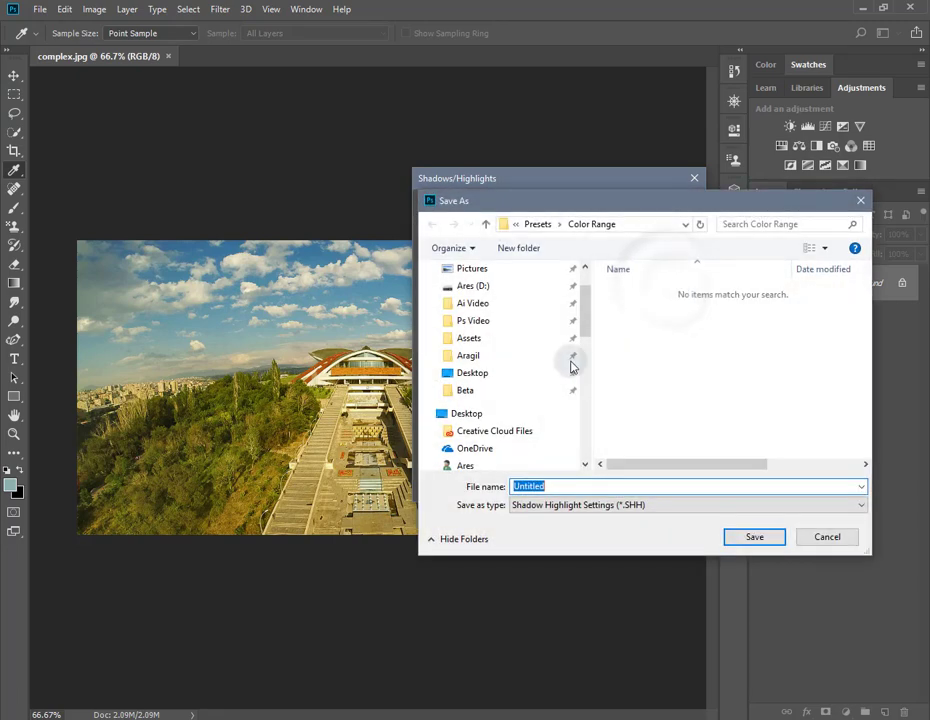
{"action": "left_click", "coordinate": [838, 540]}
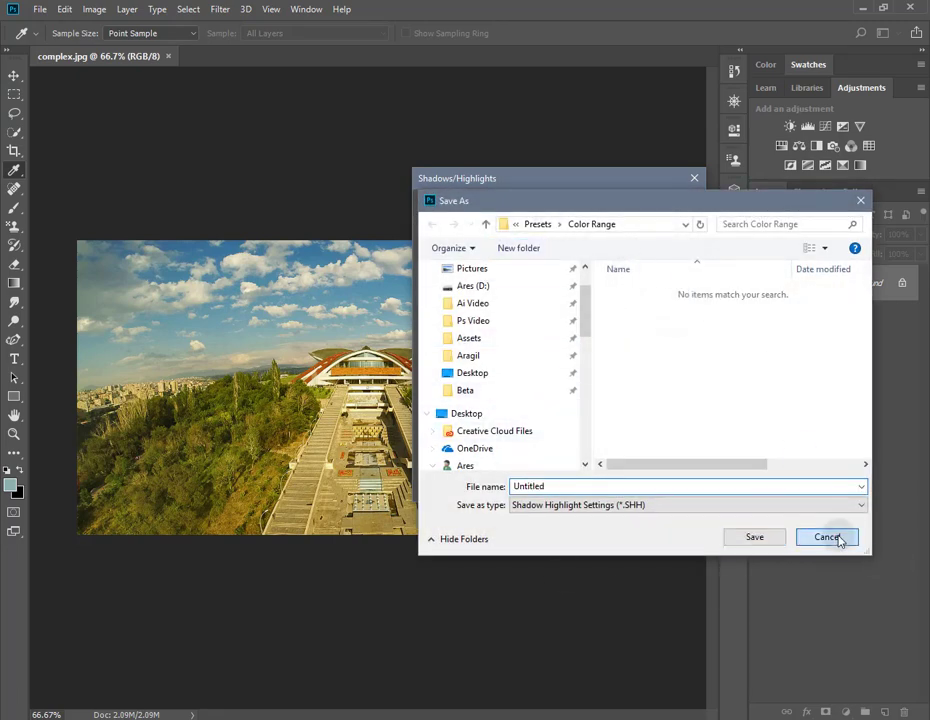
{"action": "left_click", "coordinate": [672, 266]}
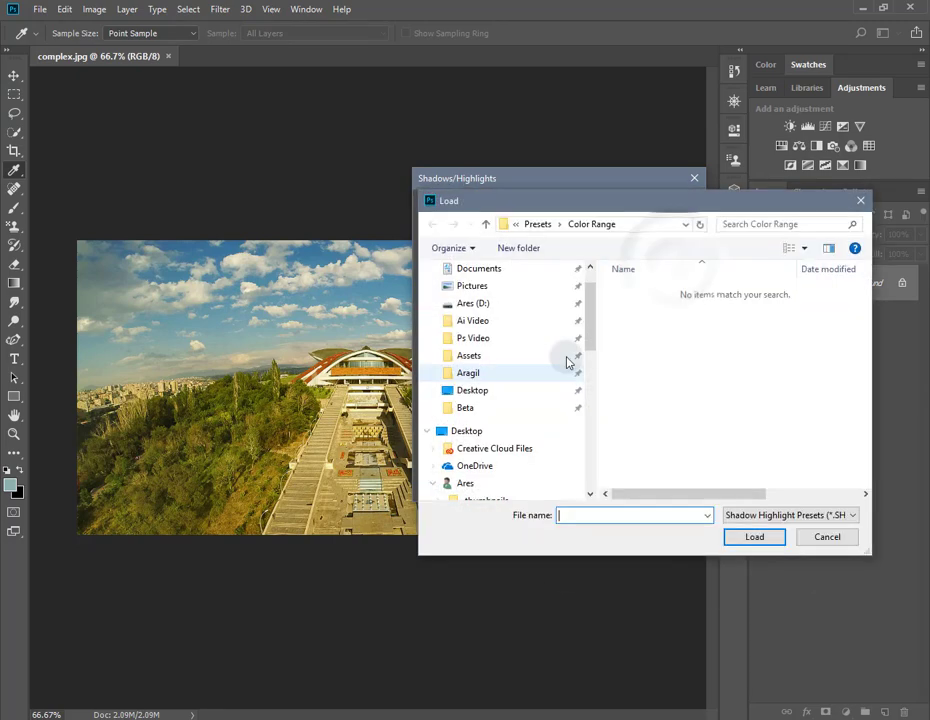
{"action": "left_click", "coordinate": [827, 537]}
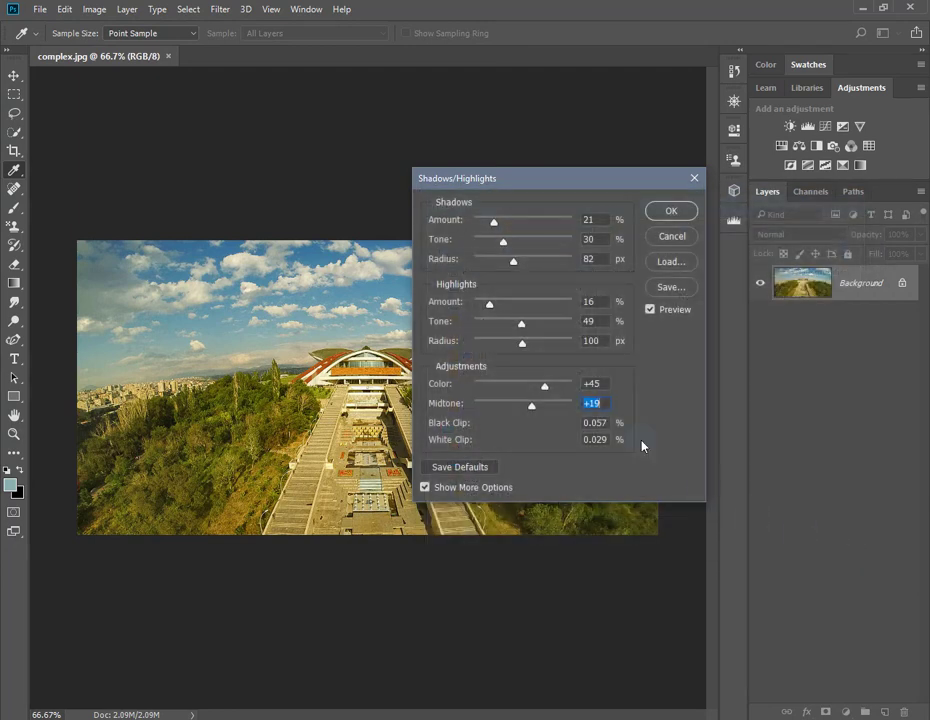
{"action": "left_click", "coordinate": [672, 212]}
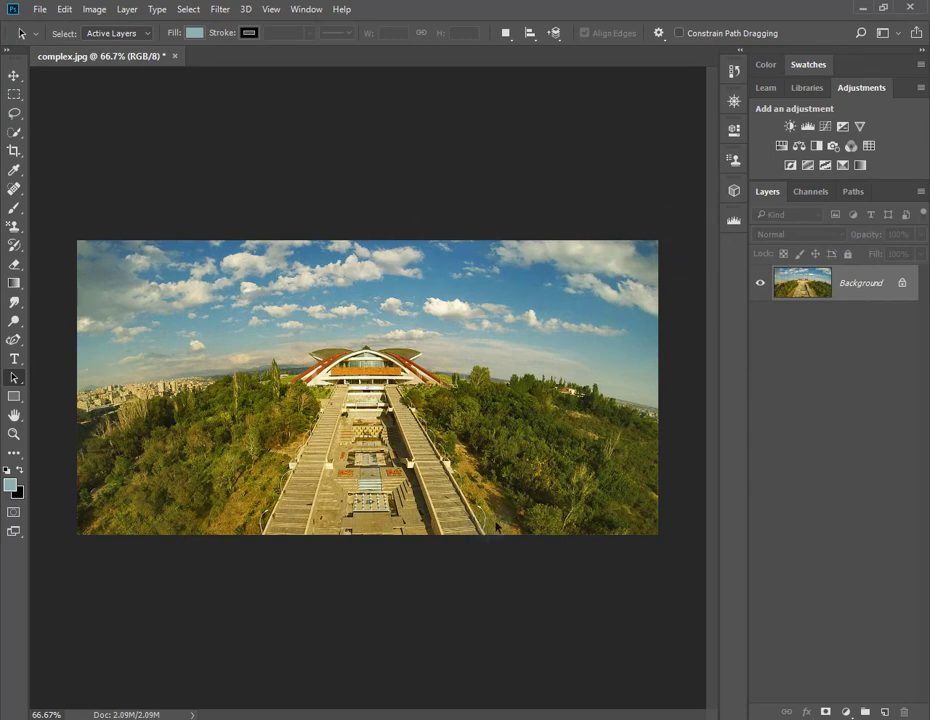
Step: Create Snapshot 1 of the adjusted photo, compare it with the original, and return to it
{"action": "left_click", "coordinate": [734, 71]}
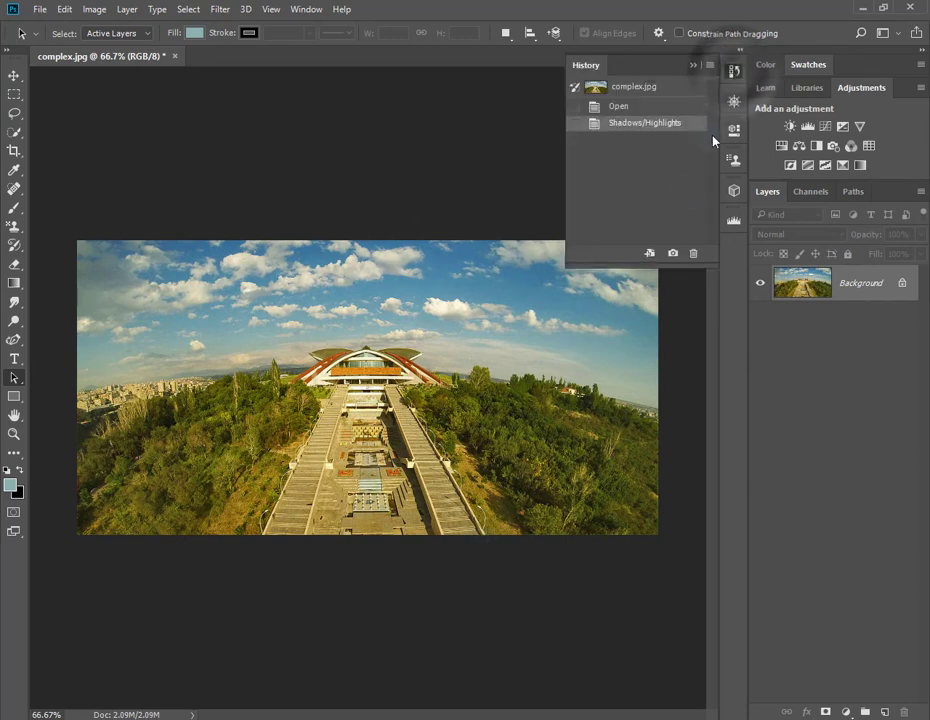
{"action": "left_click", "coordinate": [673, 253]}
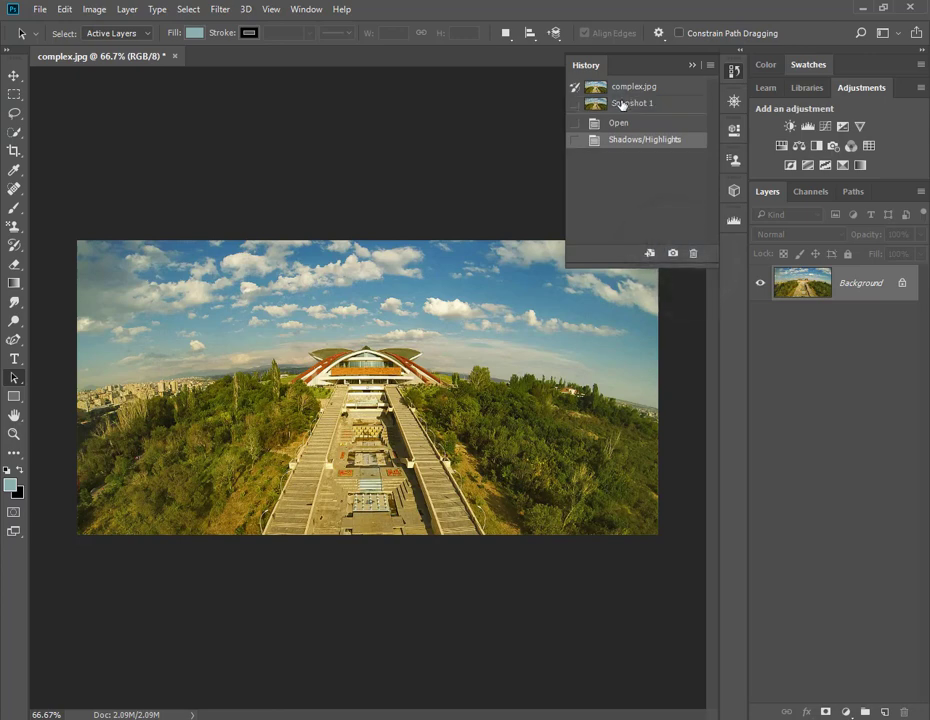
{"action": "left_click", "coordinate": [622, 90]}
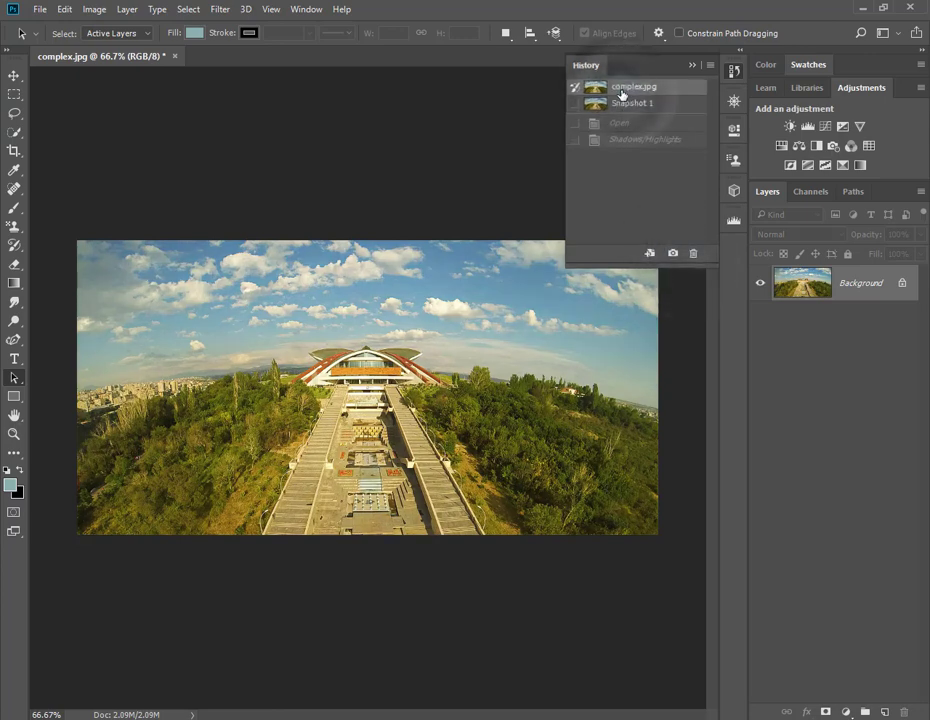
{"action": "left_click", "coordinate": [622, 104]}
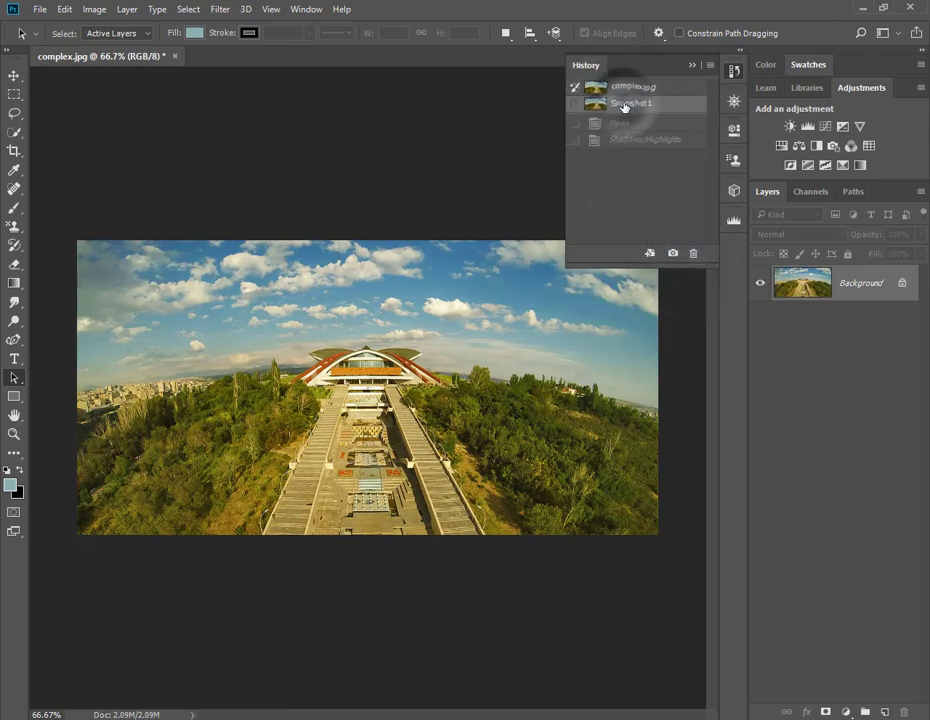
Step: Close the History panel and browse the Image menu without running any command
{"action": "left_click", "coordinate": [692, 66]}
{"action": "left_click", "coordinate": [94, 9]}
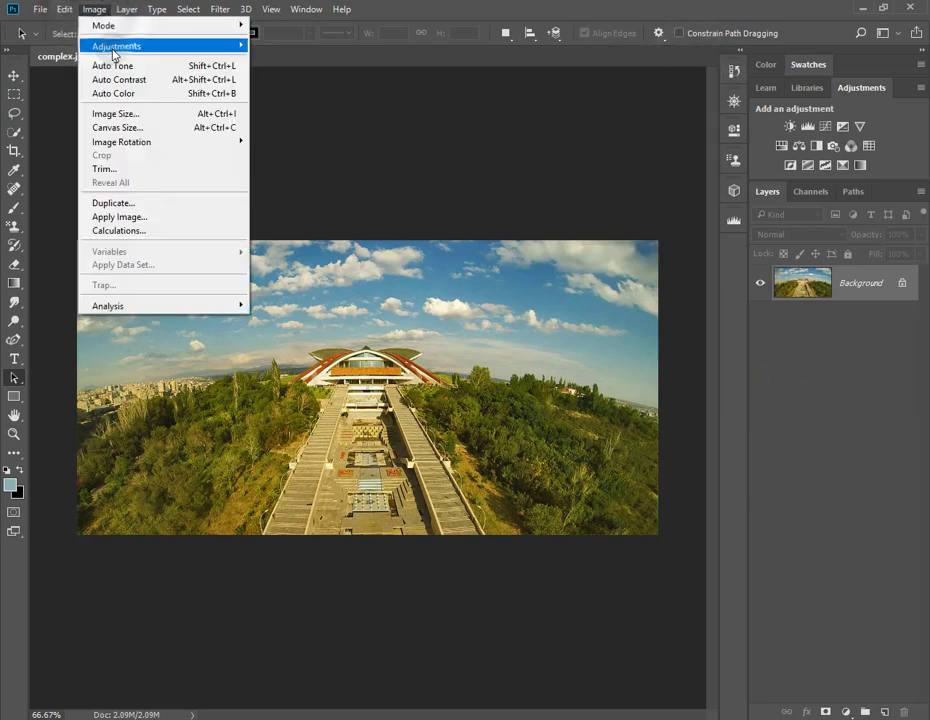
{"action": "mouse_move", "coordinate": [117, 46]}
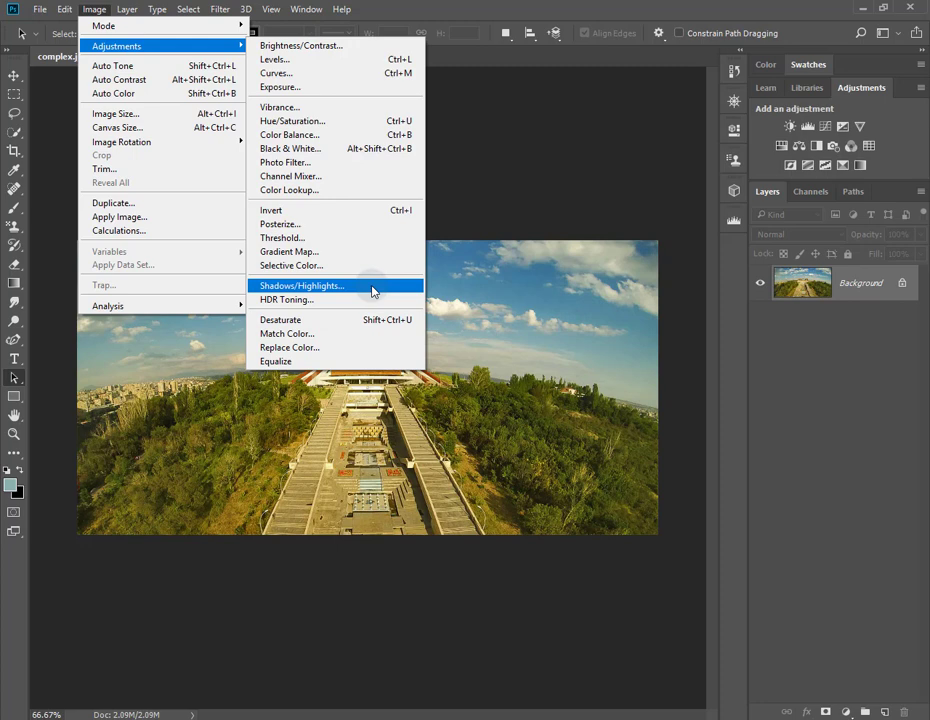
{"action": "left_click", "coordinate": [606, 151]}
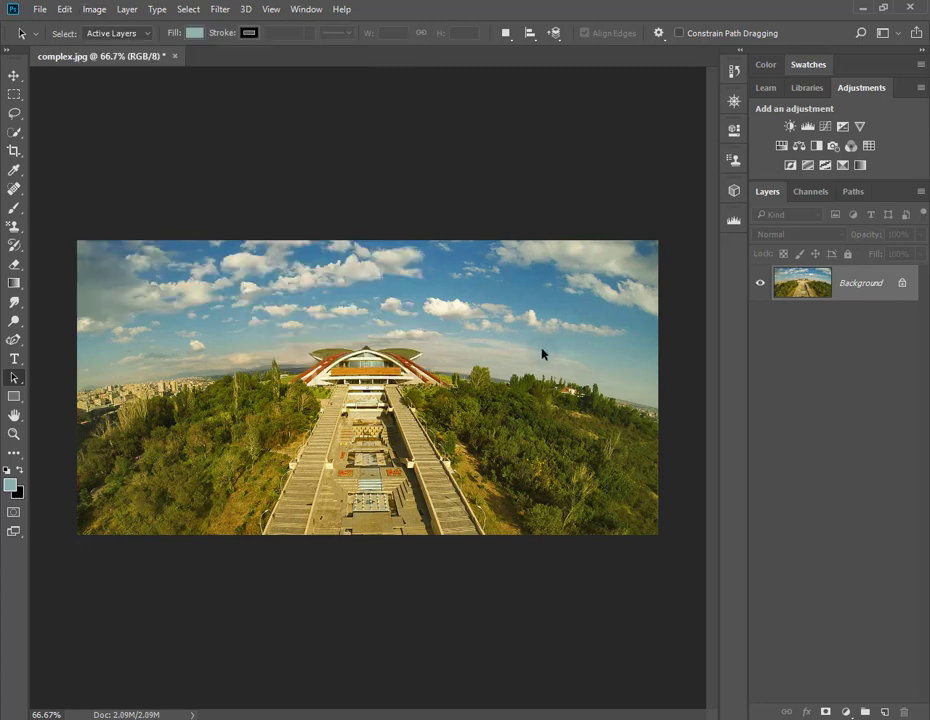